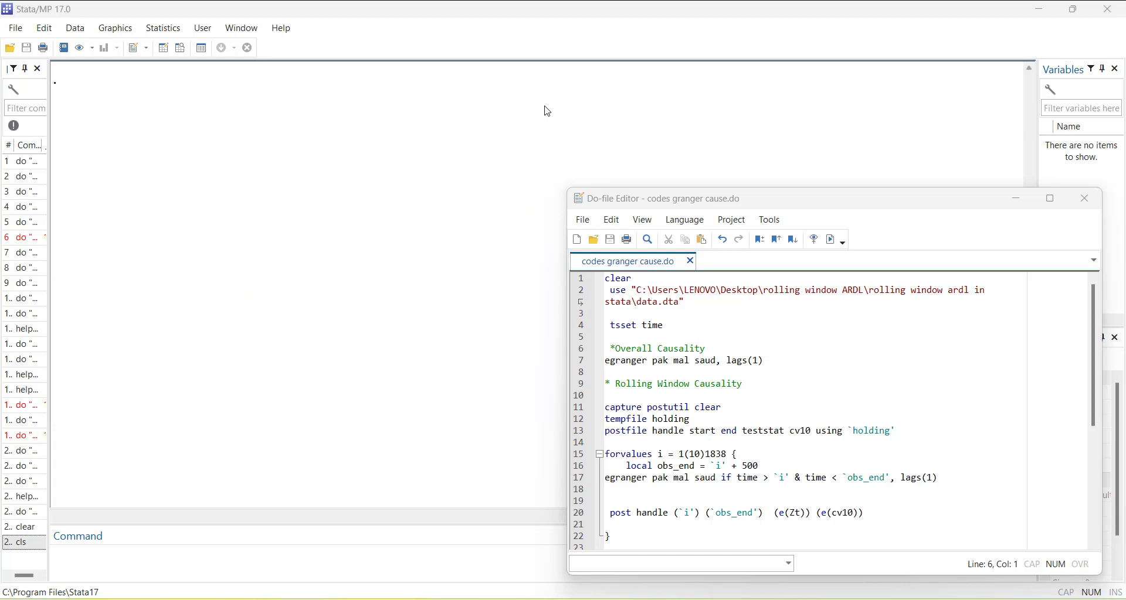
# - Load data.dta and declare it as time series with tsset time
pyautogui.moveTo(606, 279); pyautogui.dragTo(610, 314)
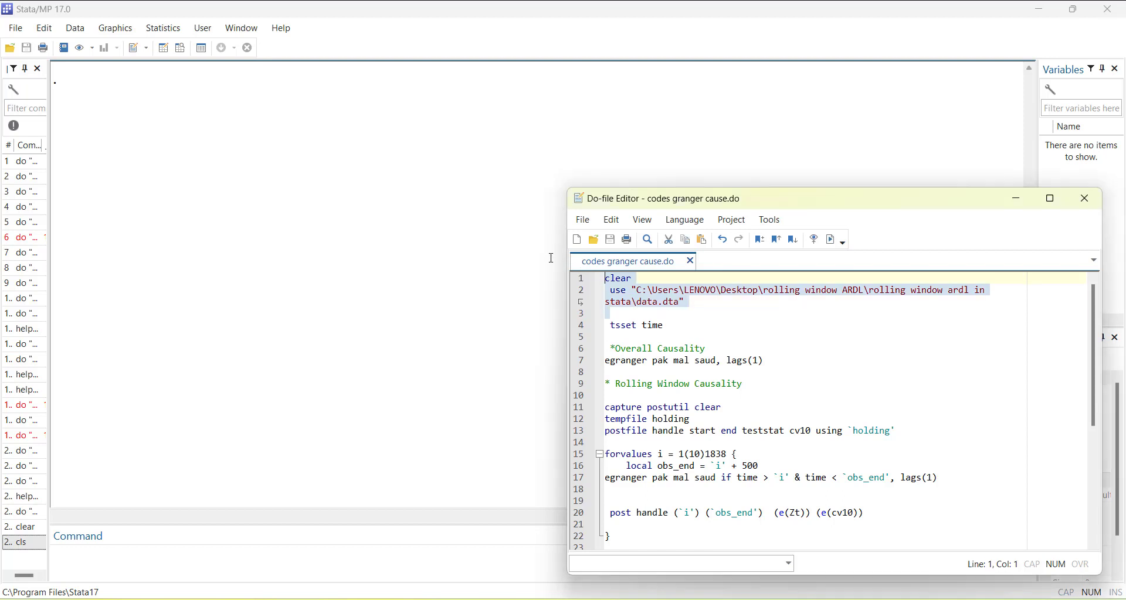
pyautogui.click(831, 240)
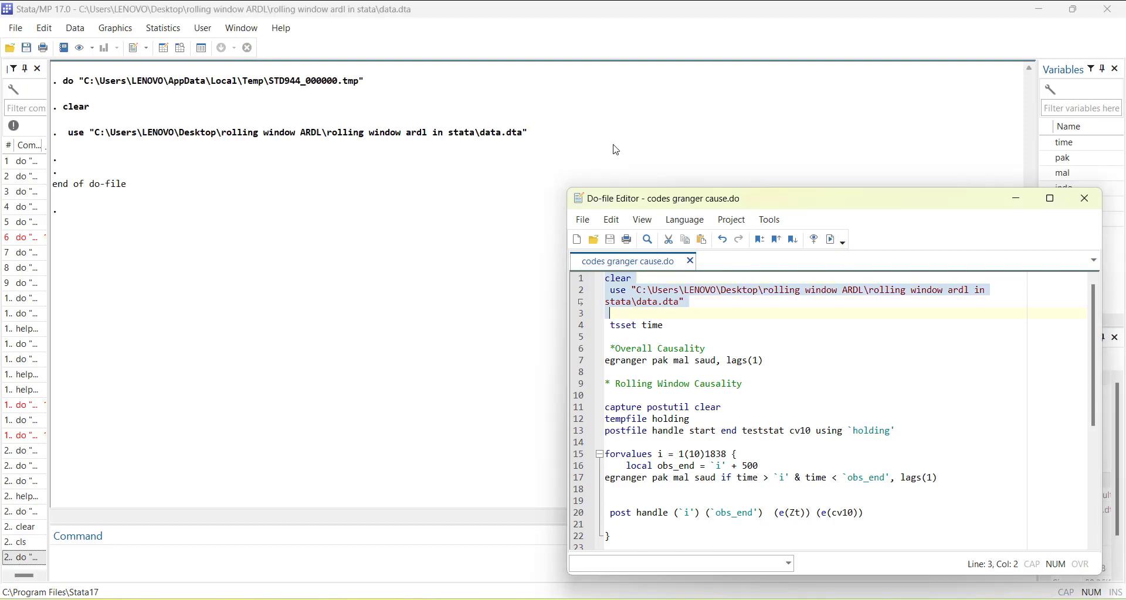
pyautogui.click(583, 320)
pyautogui.click(587, 329)
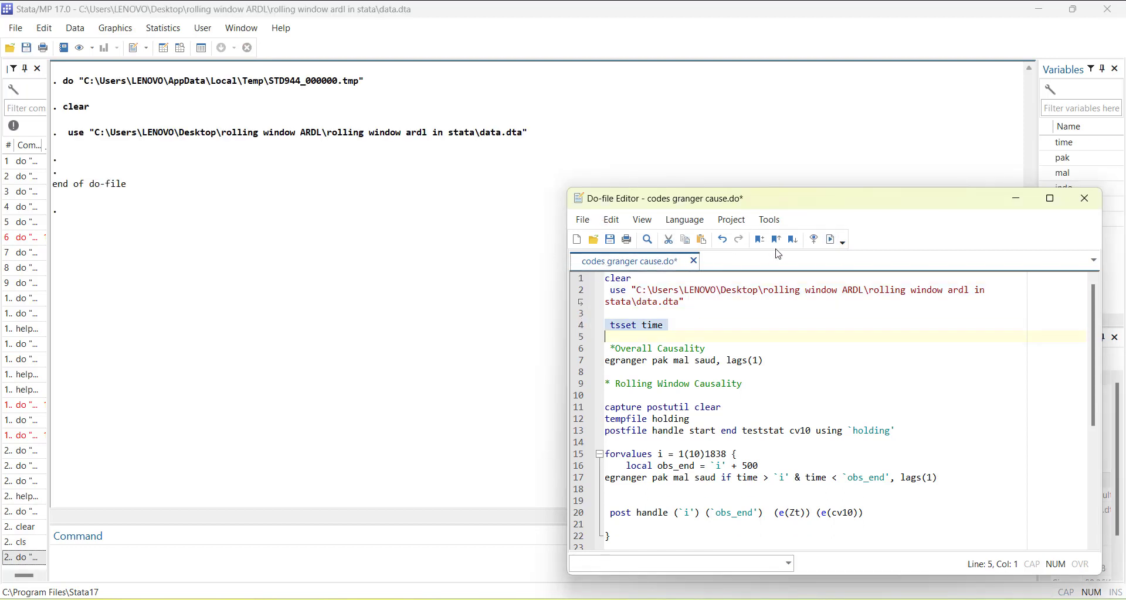
pyautogui.click(832, 240)
# - Move the editor aside and select the full-sample egranger command line
pyautogui.moveTo(853, 206); pyautogui.dragTo(712, 187)
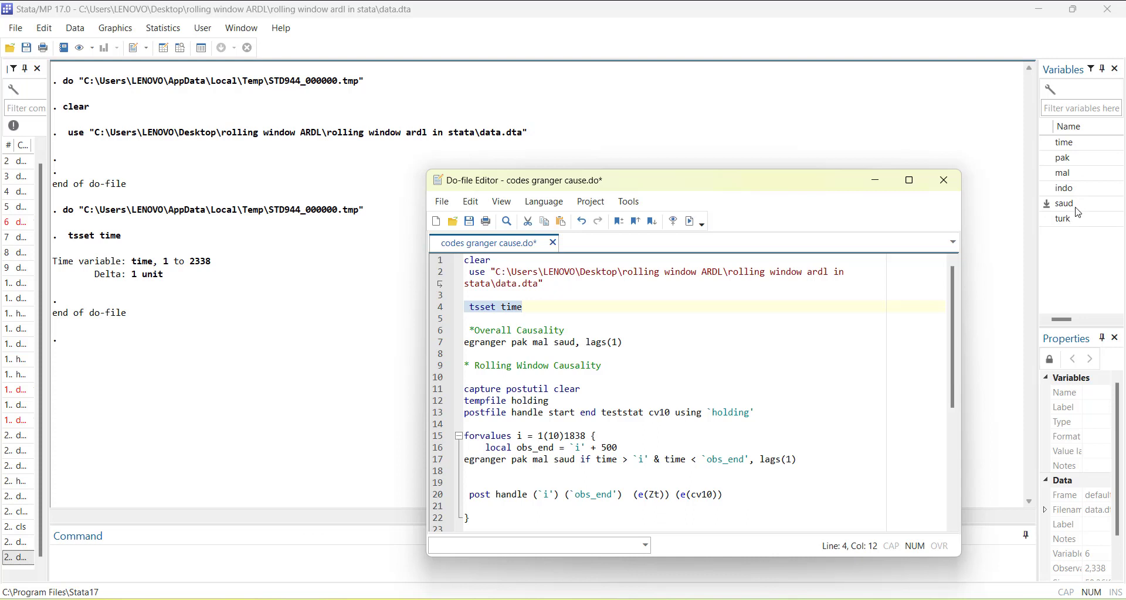
pyautogui.click(442, 343)
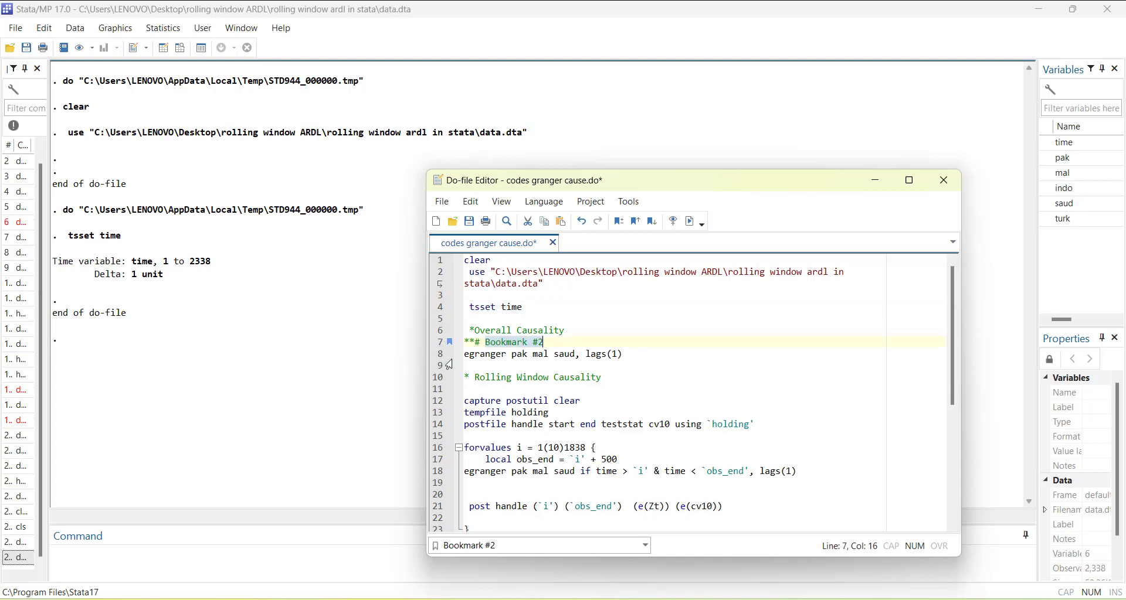
pyautogui.click(437, 346)
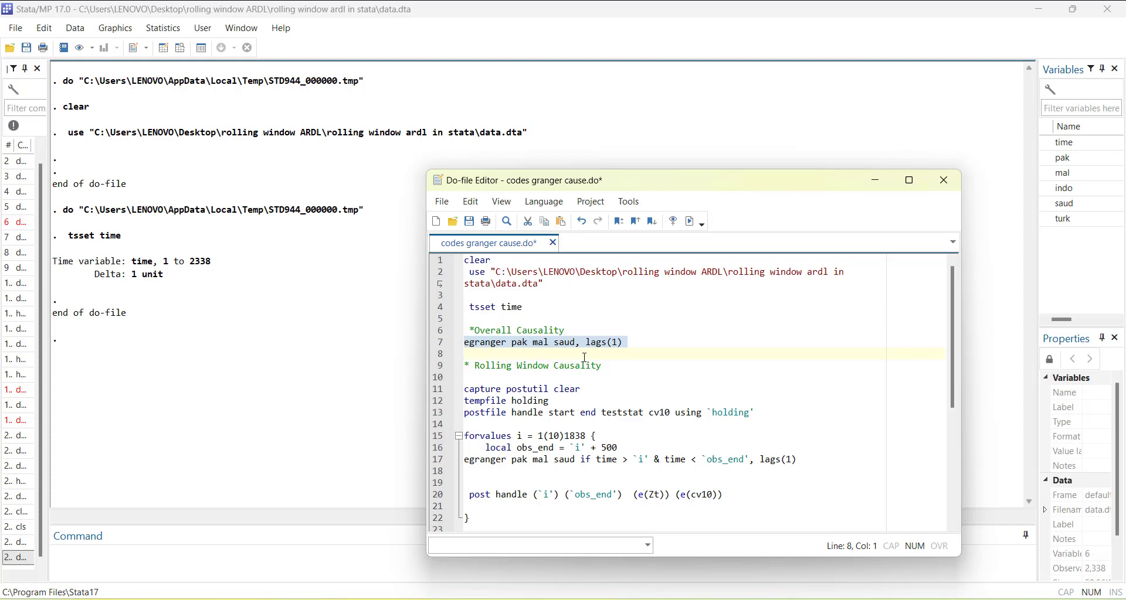
# - Run the full-sample Engle-Granger test of pak, mal and saud, giving Z(t) = -2.386
pyautogui.click(690, 222)
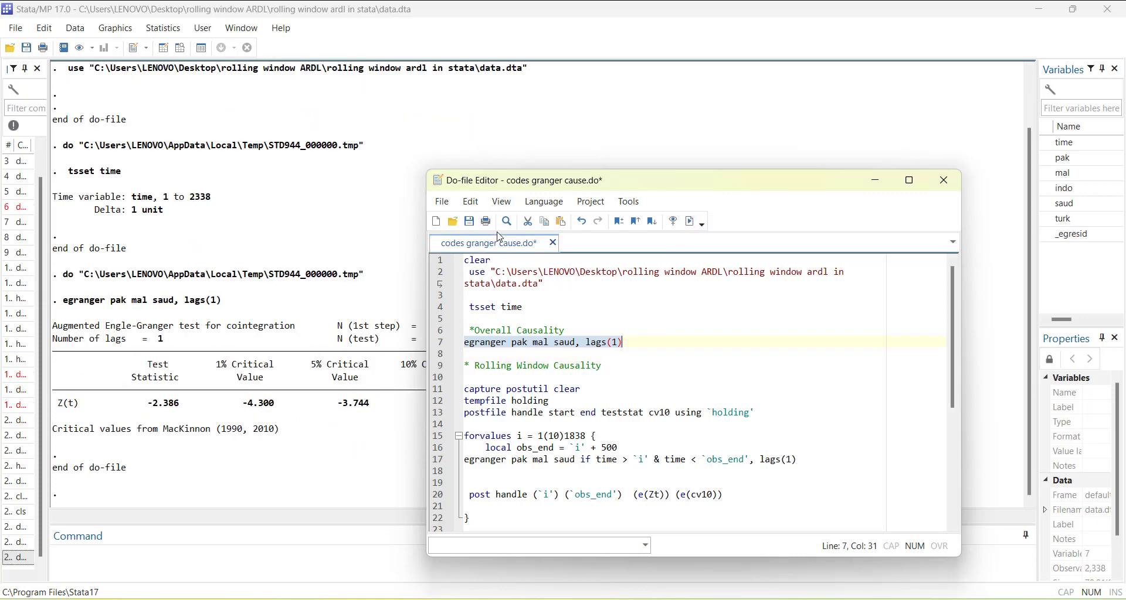
pyautogui.moveTo(590, 176); pyautogui.dragTo(750, 155)
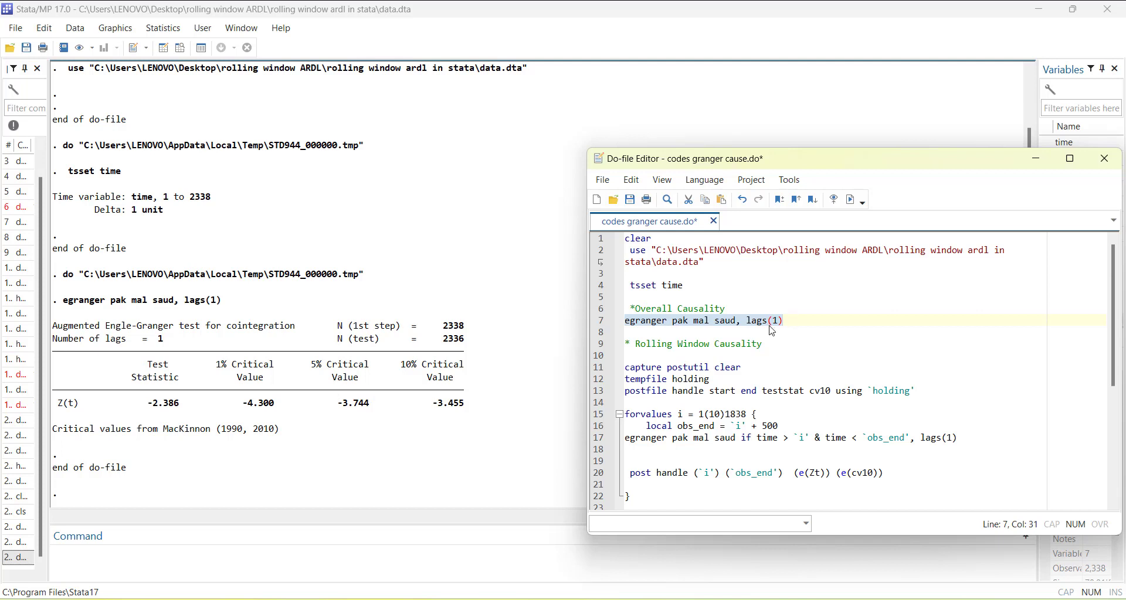
pyautogui.click(728, 358)
pyautogui.hotkey('shift', 'Down')
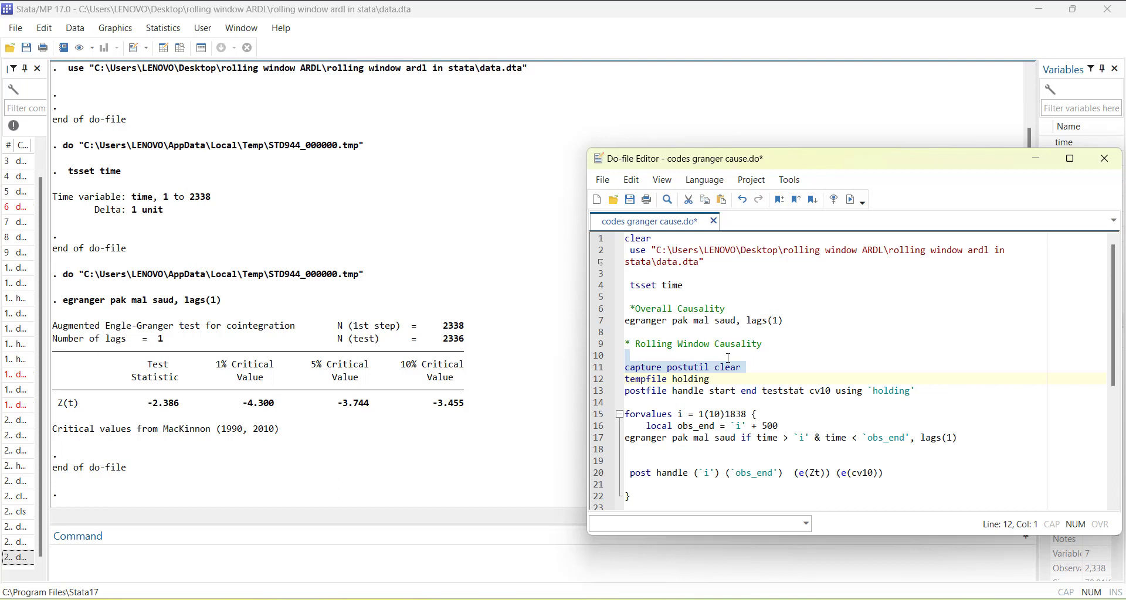
# - Run lines 11–22, the postfile setup and the 500-observation rolling egranger loop
pyautogui.hotkey('shift', 'Down')
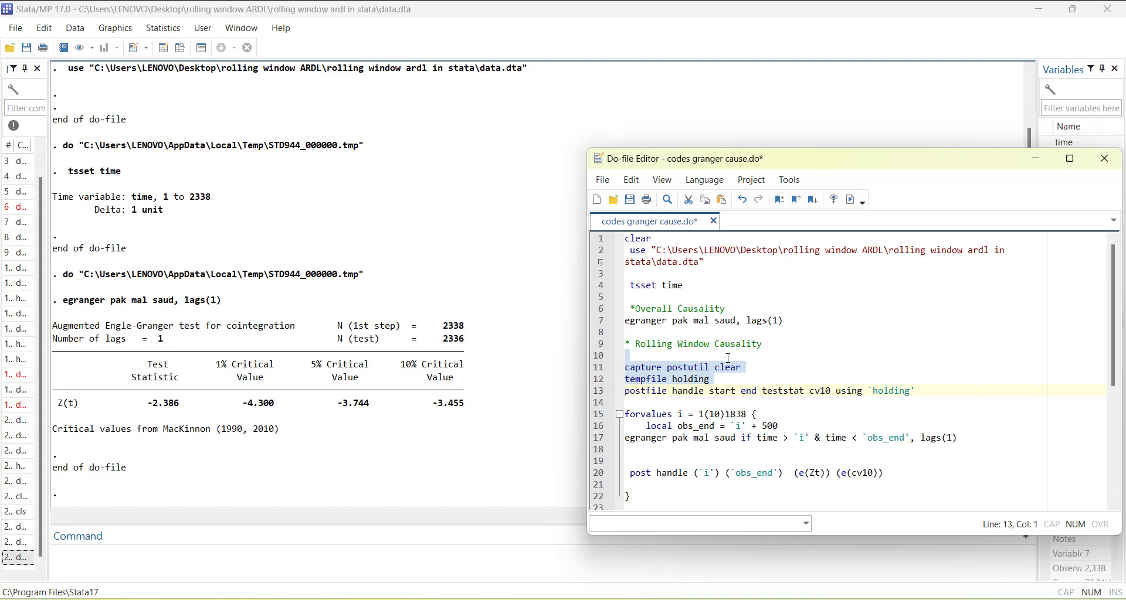
pyautogui.hotkey('shift', 'Down')
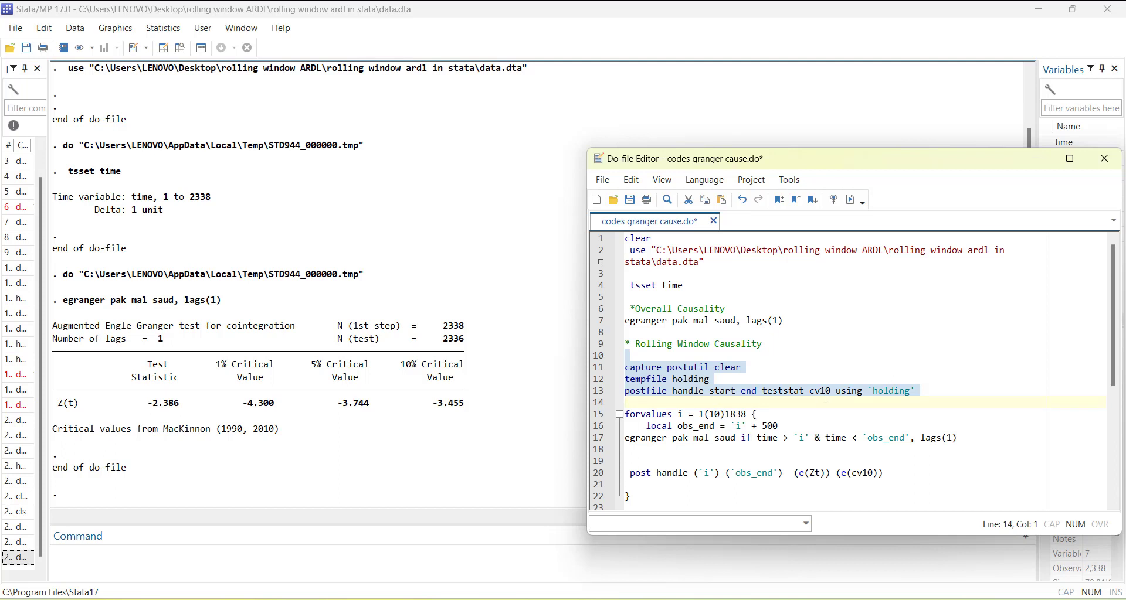
pyautogui.hotkey('shift', 'Down')
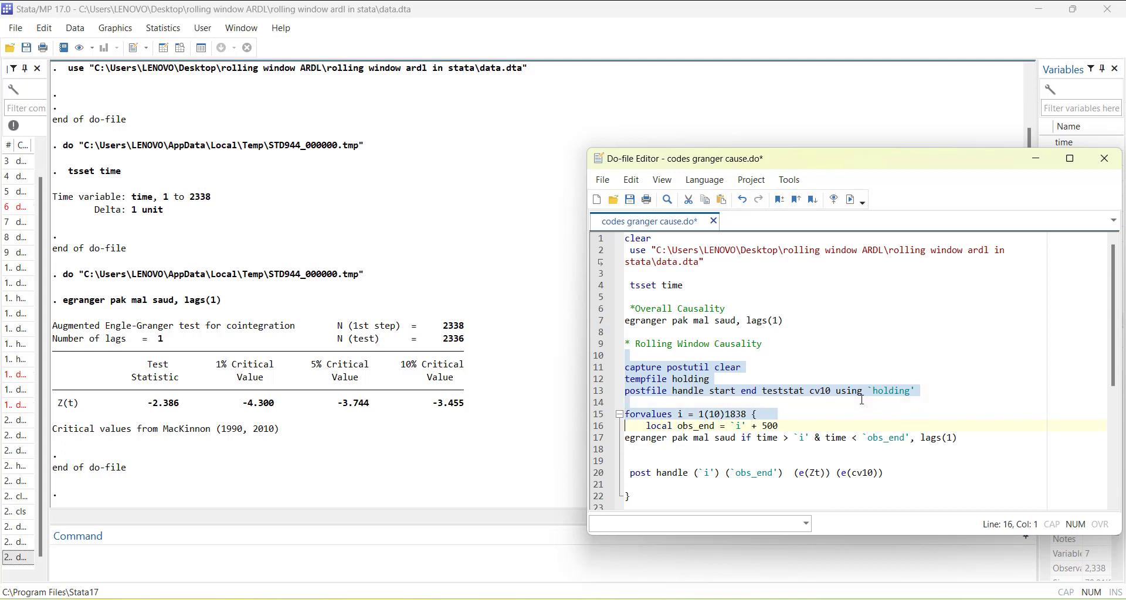
pyautogui.hotkey('shift', 'Down')
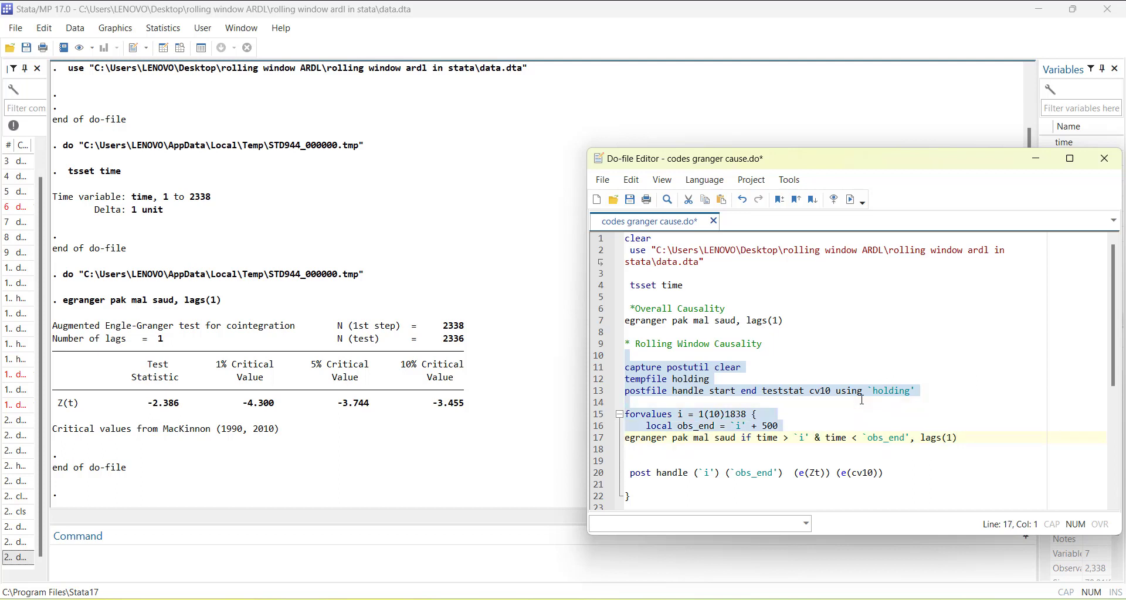
pyautogui.hotkey('shift', 'Down')
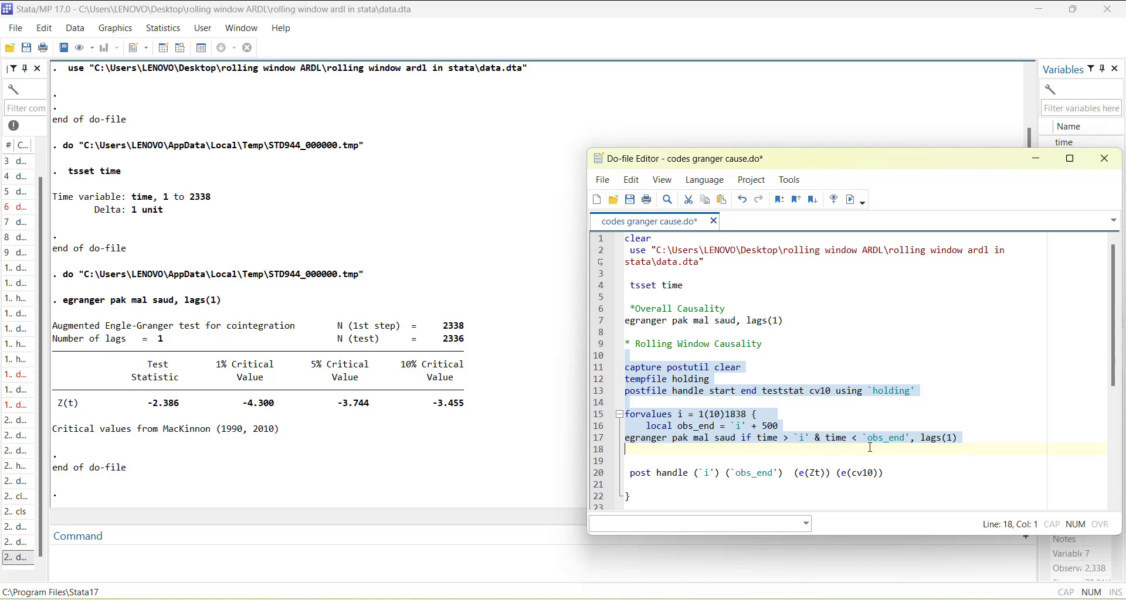
pyautogui.scroll(-1, 870, 448)
pyautogui.hotkey('shift', 'Down')
pyautogui.hotkey('shift', 'Down')
pyautogui.hotkey('shift', 'Down')
pyautogui.hotkey('shift', 'Down')
pyautogui.hotkey('shift', 'Down')
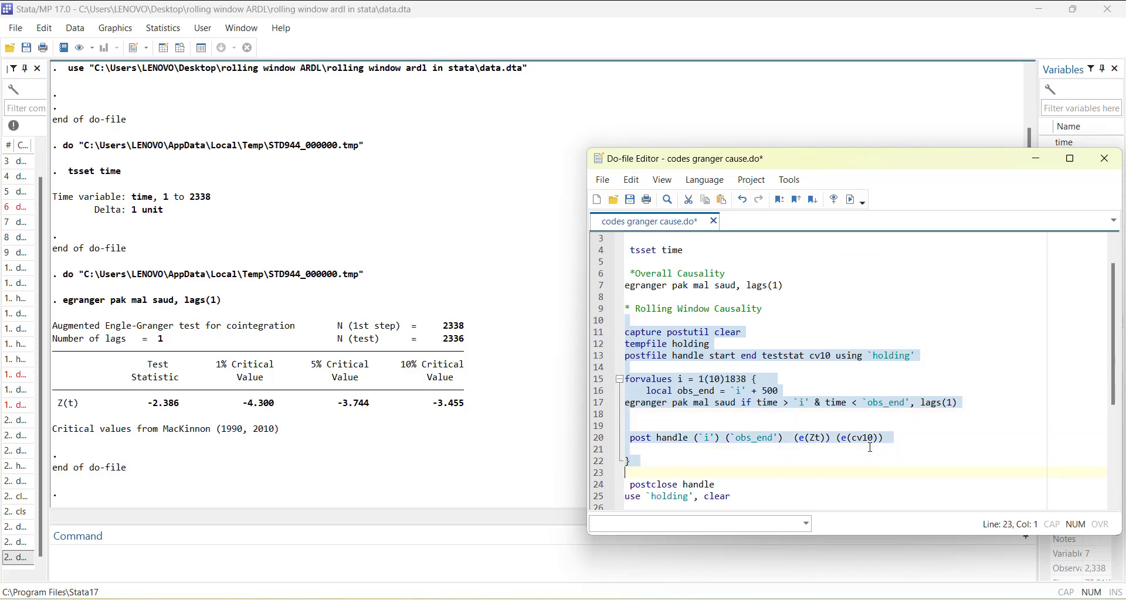
pyautogui.click(851, 200)
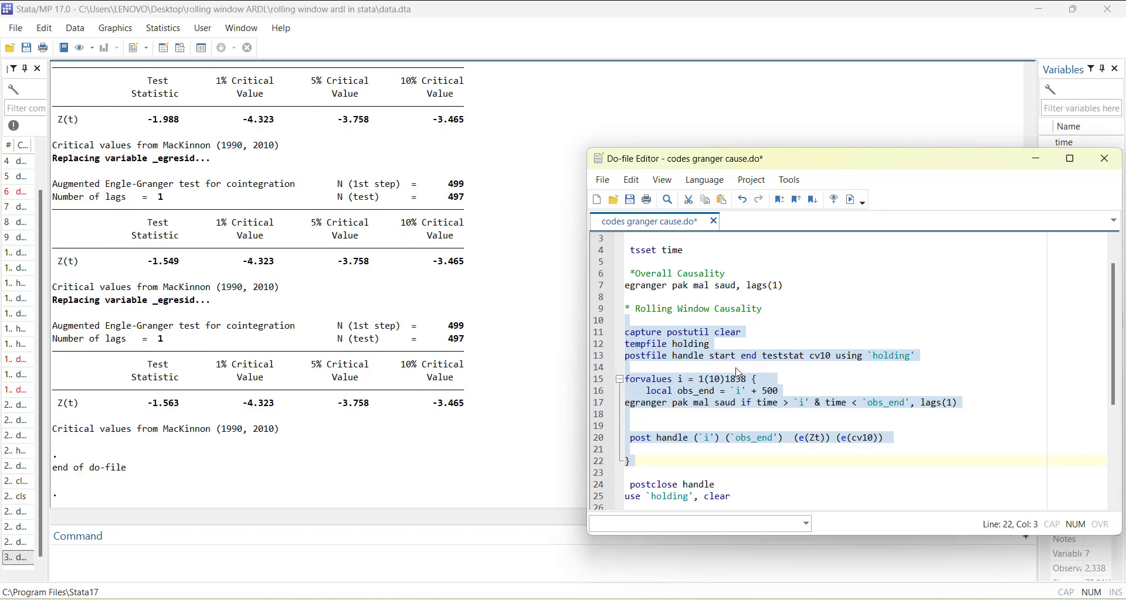
# - Rerun lines 1–4 to reload data.dta and re-declare it as time series
pyautogui.scroll(-4, 731, 379)
pyautogui.moveTo(745, 360); pyautogui.dragTo(579, 343)
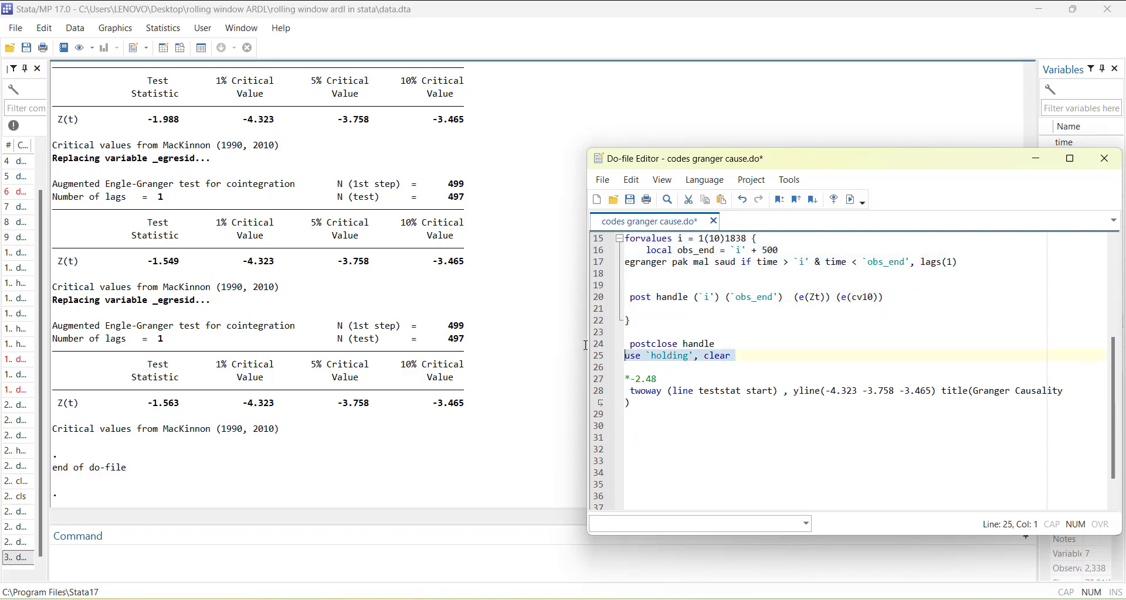
pyautogui.scroll(5, 809, 360)
pyautogui.scroll(-4, 752, 407)
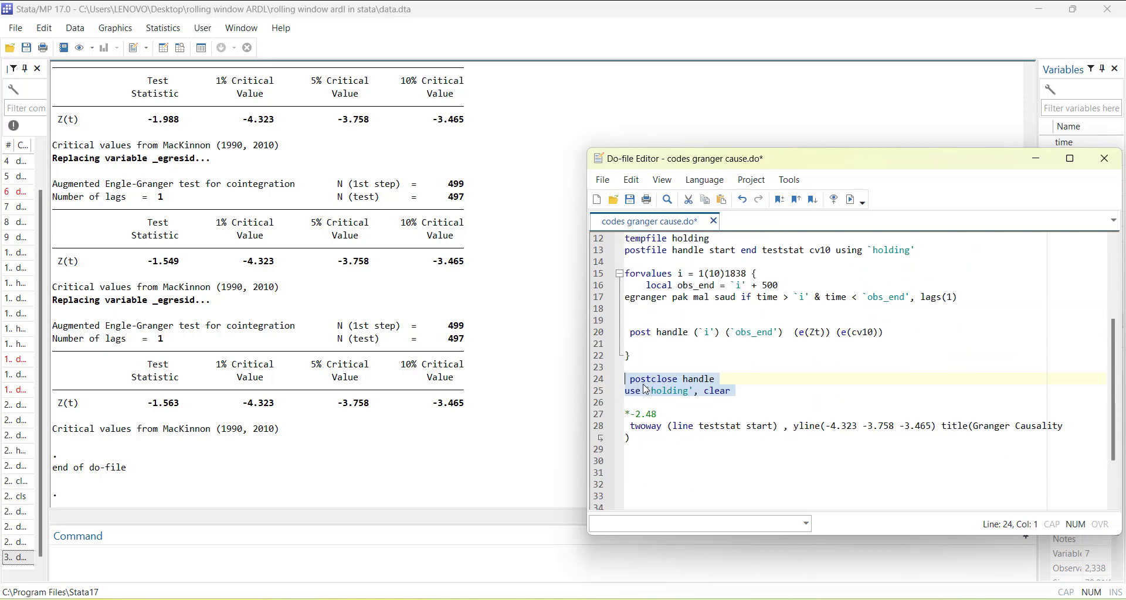
pyautogui.scroll(4, 732, 365)
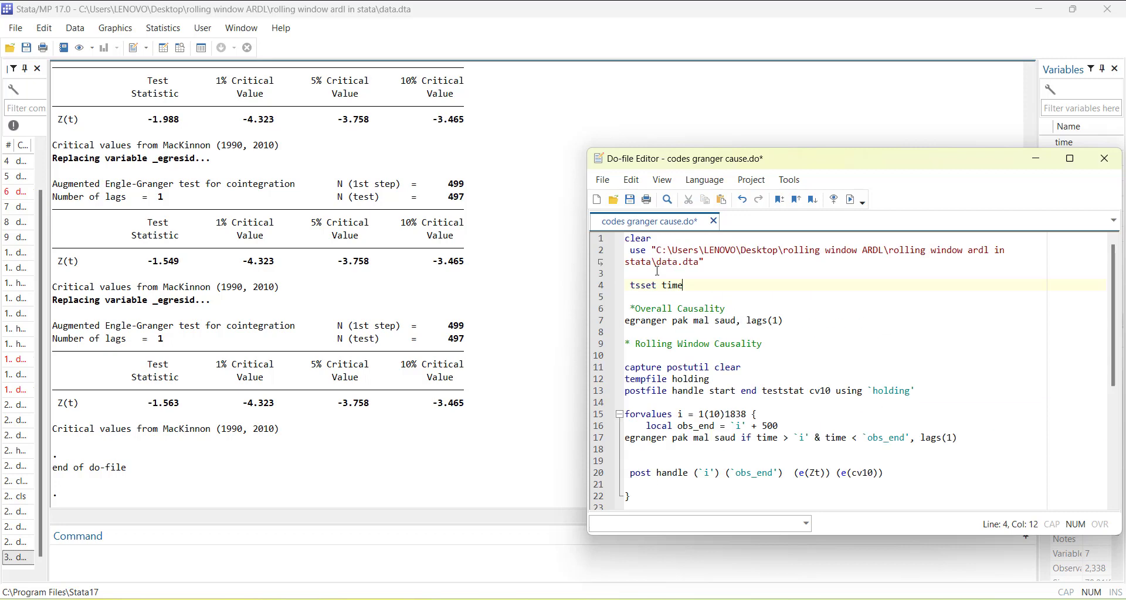
pyautogui.moveTo(682, 286); pyautogui.dragTo(625, 238)
pyautogui.click(850, 200)
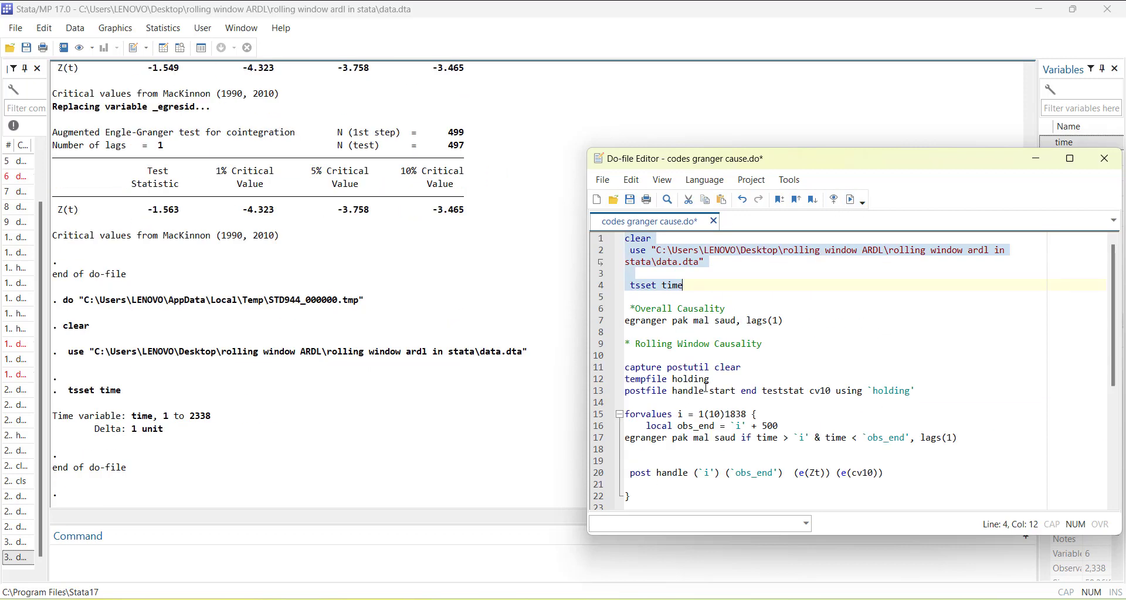
# - Run lines 10–25 through "use `holding', clear", loading 184 windows of start, end, teststat, cv10
pyautogui.click(714, 357)
pyautogui.hotkey('shift', 'Down')
pyautogui.hotkey('shift', 'Down')
pyautogui.hotkey('shift', 'Down')
pyautogui.hotkey('shift', 'Down')
pyautogui.hotkey('shift', 'Down')
pyautogui.hotkey('shift', 'Down')
pyautogui.hotkey('shift', 'Down')
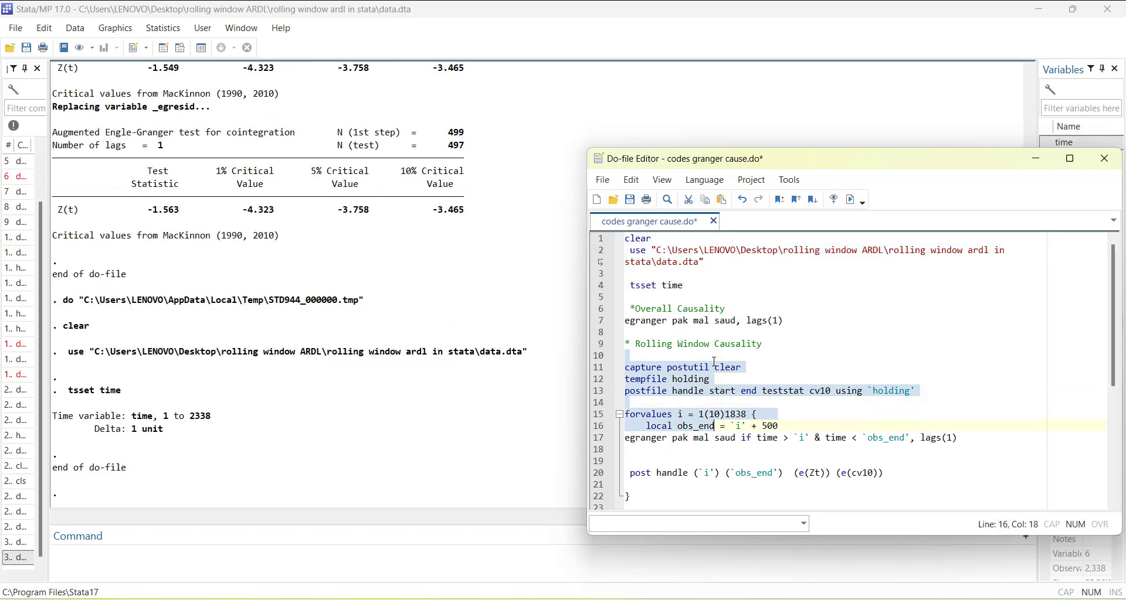
pyautogui.hotkey('shift', 'Down')
pyautogui.hotkey('shift', 'Down')
pyautogui.hotkey('shift', 'Down')
pyautogui.hotkey('shift', 'Down')
pyautogui.hotkey('shift', 'Down')
pyautogui.hotkey('shift', 'Down')
pyautogui.hotkey('shift', 'Down')
pyautogui.hotkey('shift', 'Down')
pyautogui.hotkey('shift', 'End')
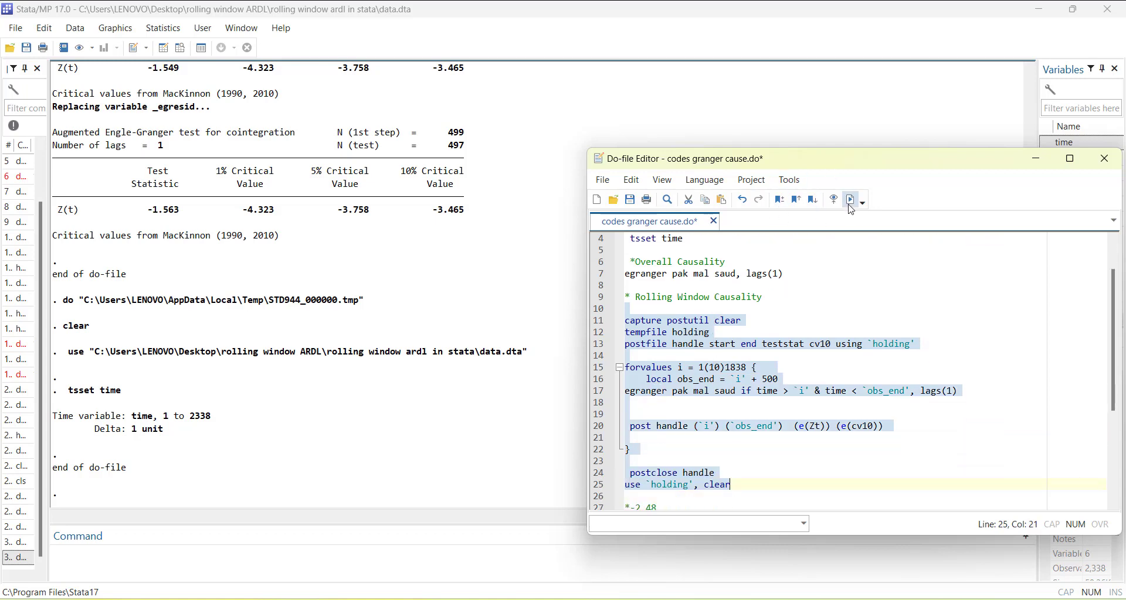
pyautogui.click(849, 200)
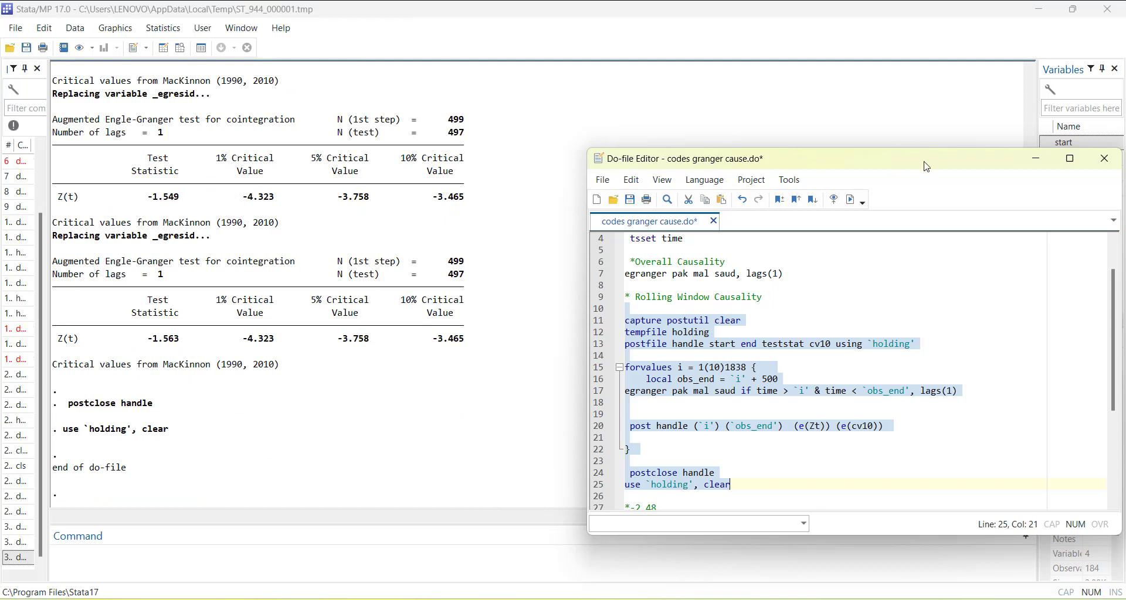
pyautogui.moveTo(926, 162); pyautogui.dragTo(791, 159)
pyautogui.moveTo(1071, 174)
pyautogui.scroll(-5, 669, 426)
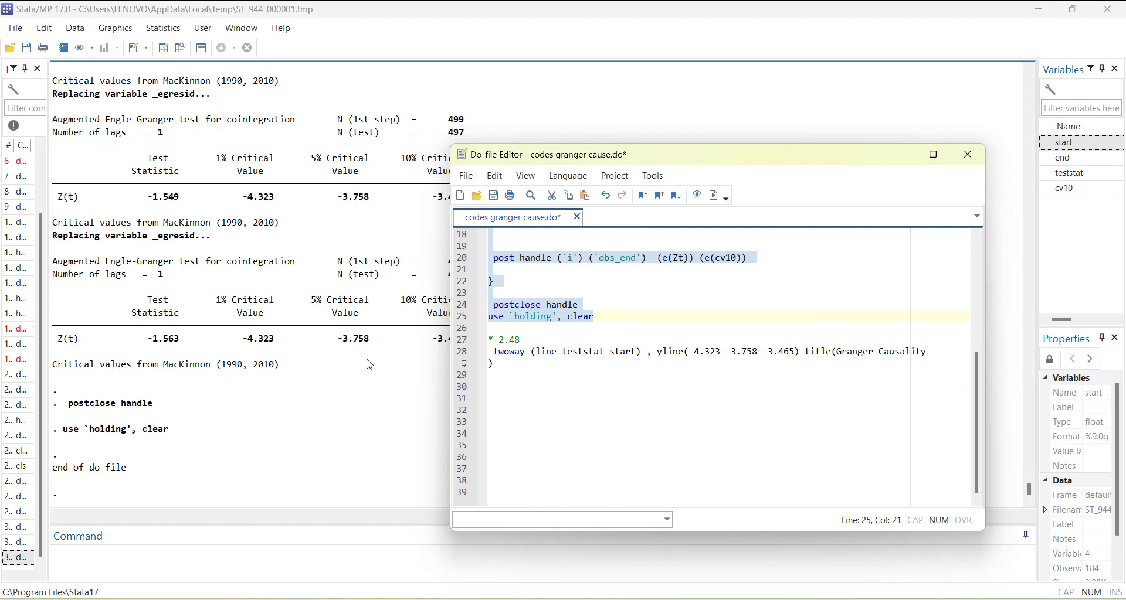
pyautogui.scroll(3, 292, 374)
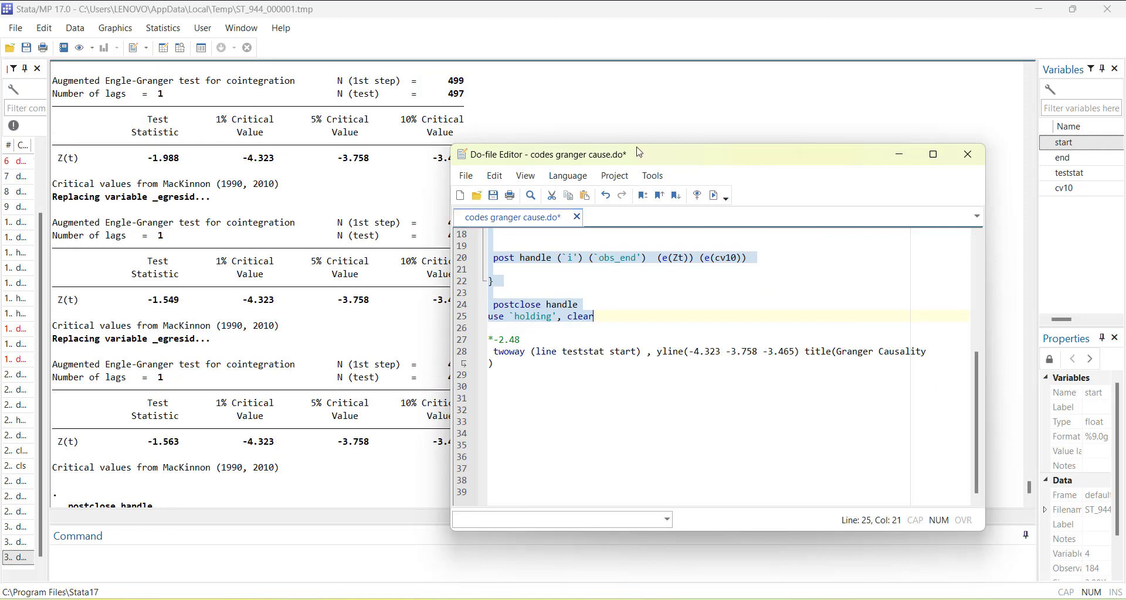
pyautogui.moveTo(645, 145); pyautogui.dragTo(693, 148)
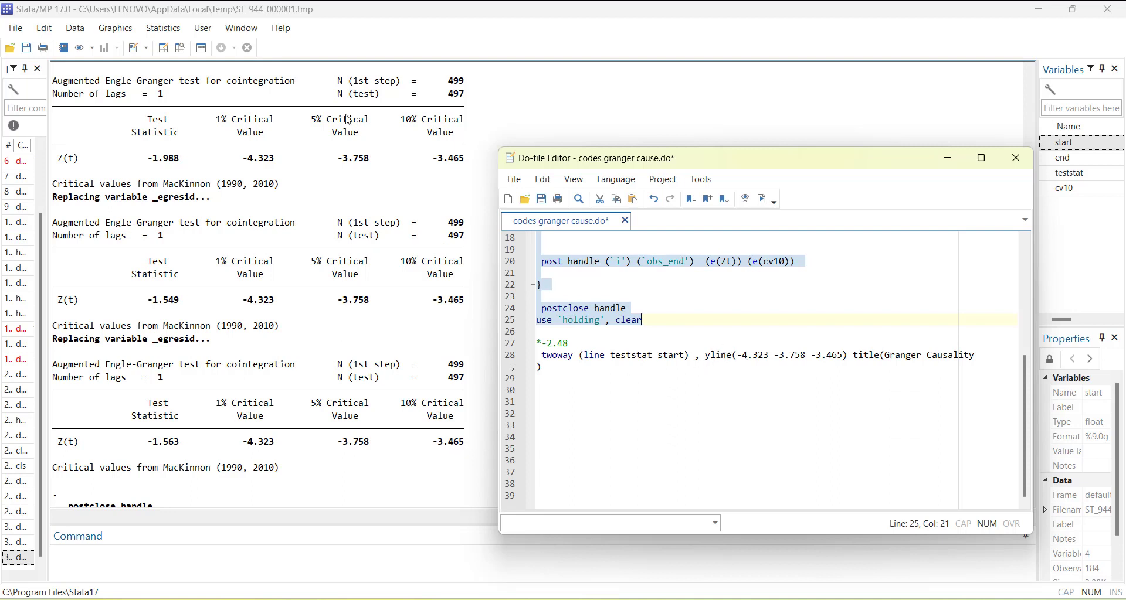
pyautogui.click(342, 77)
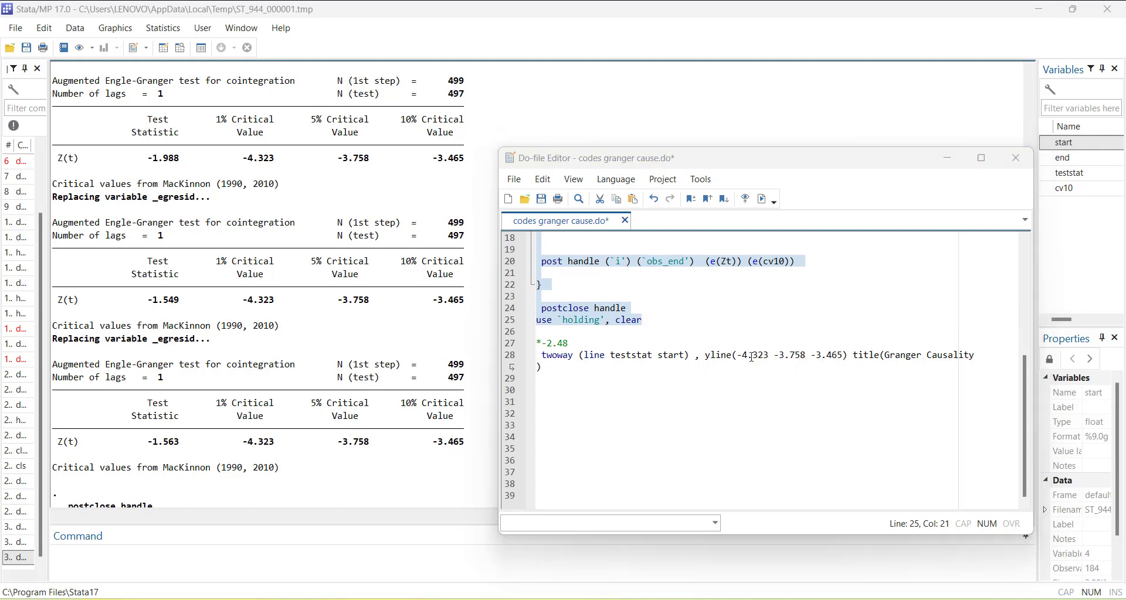
# - Plot teststat over start, with red critical-value lines at -4.323, -3.758 and -3.465
pyautogui.moveTo(546, 367); pyautogui.dragTo(536, 343)
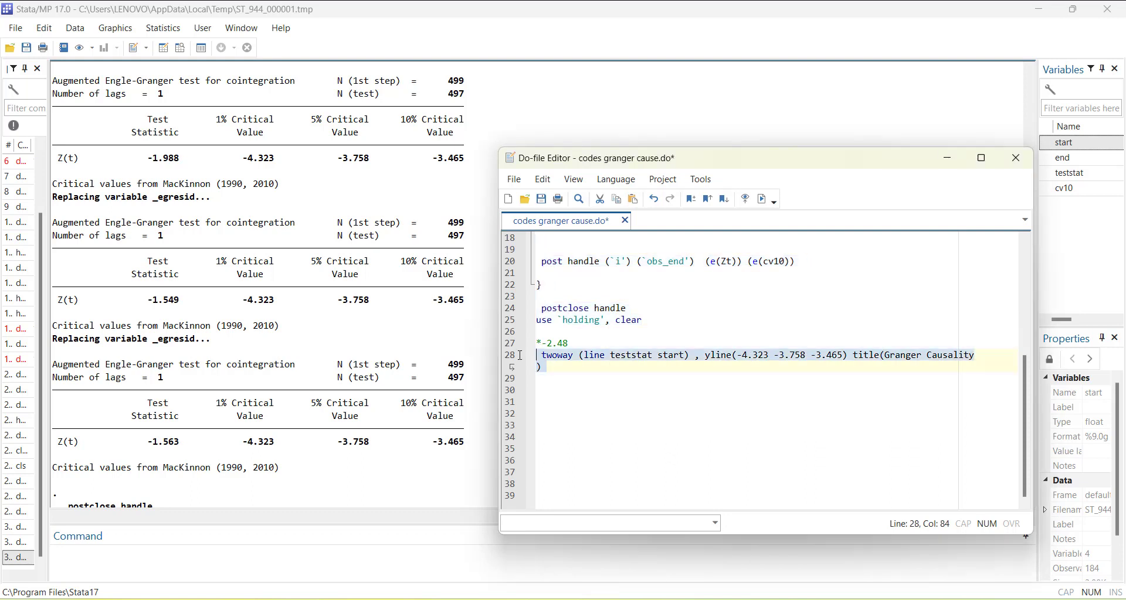
pyautogui.click(761, 199)
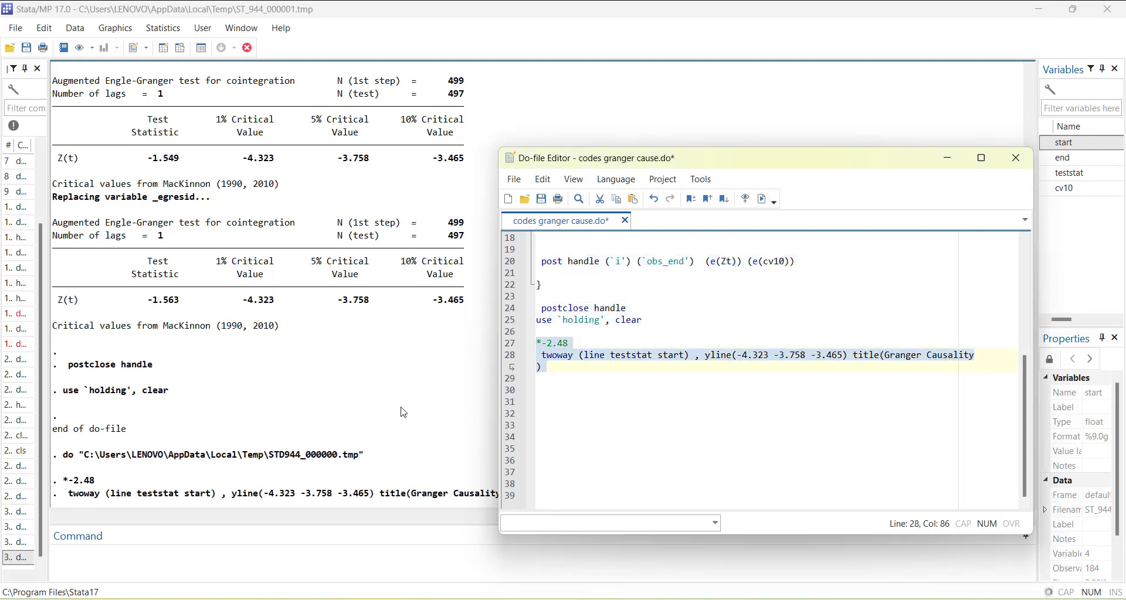